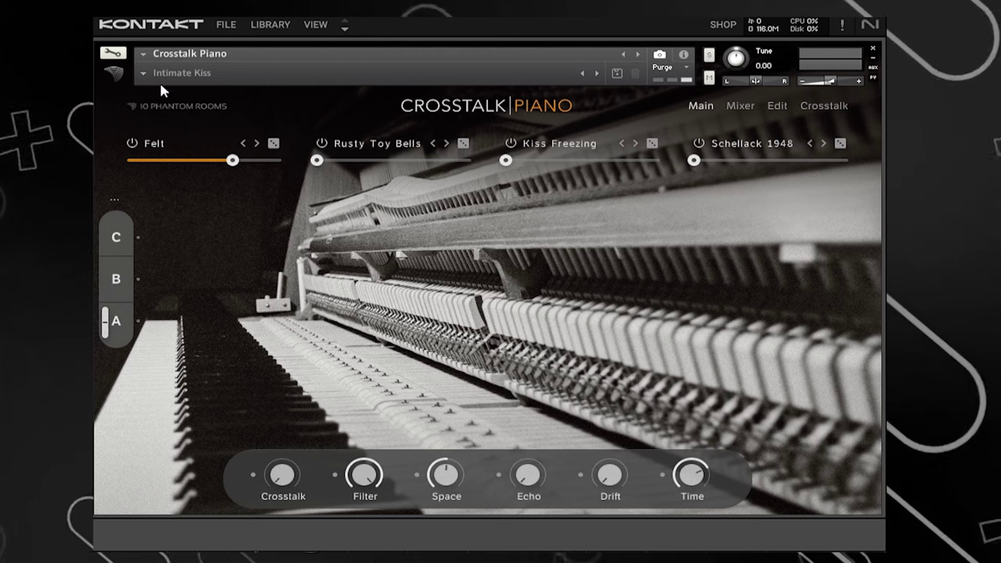
- Browse the list of preset categories
click(157, 73)
mouse_move(175, 91)
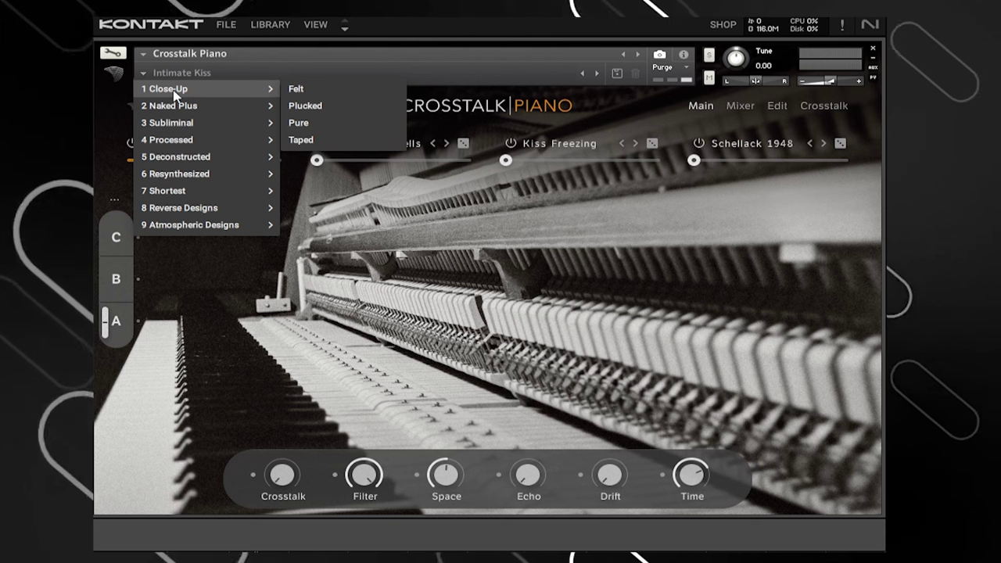
mouse_move(183, 110)
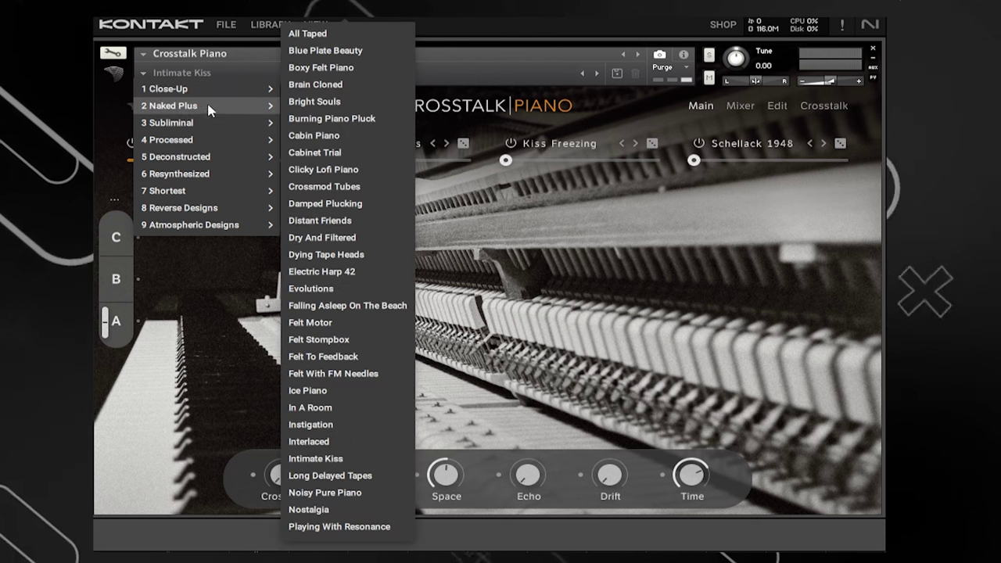
mouse_move(197, 127)
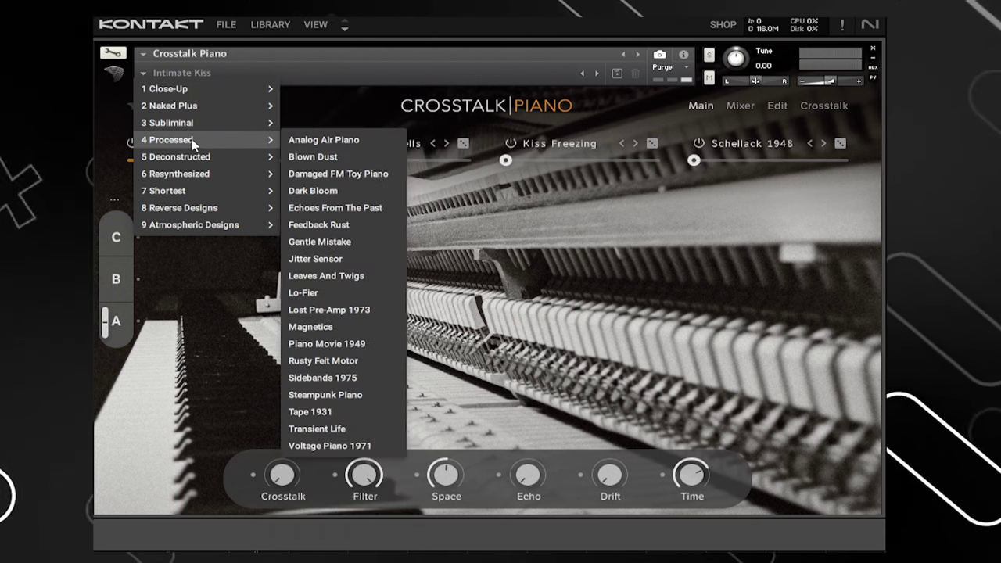
mouse_move(186, 158)
mouse_move(189, 179)
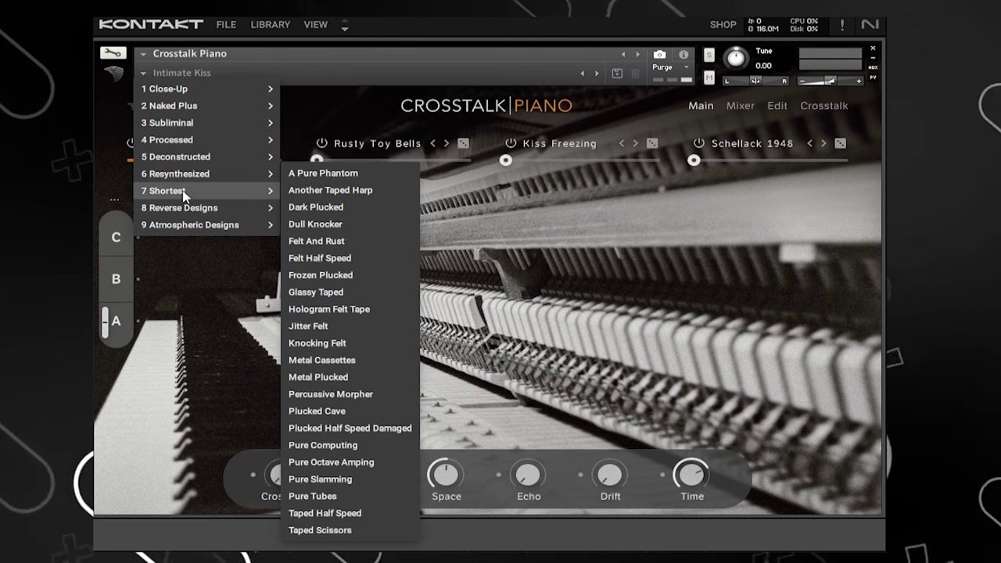
mouse_move(185, 210)
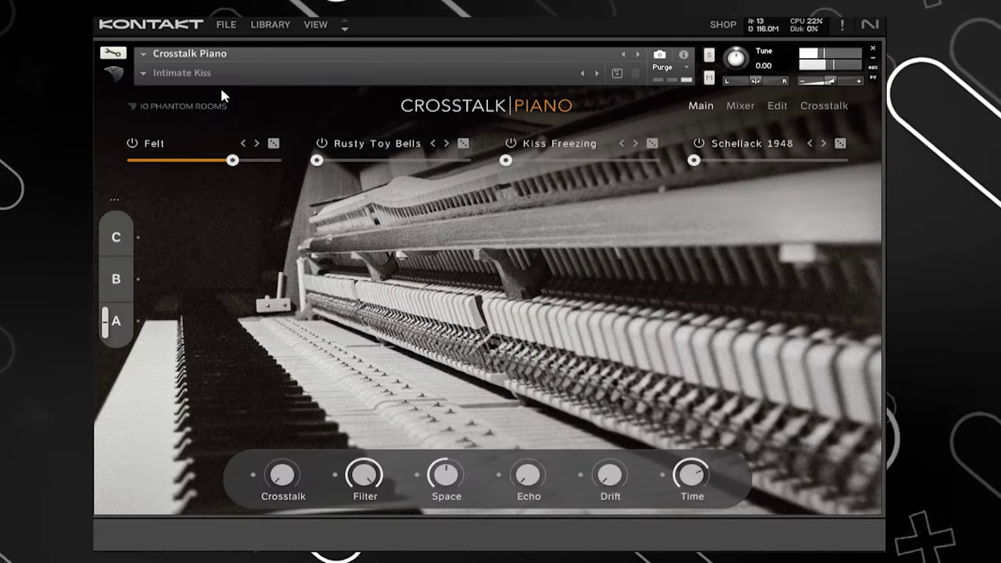
- Raise the Rusty Toy Bells, Kiss Freezing and Schellack 1948 levels, then morph from snapshot A toward C
drag(316, 161, 395, 162)
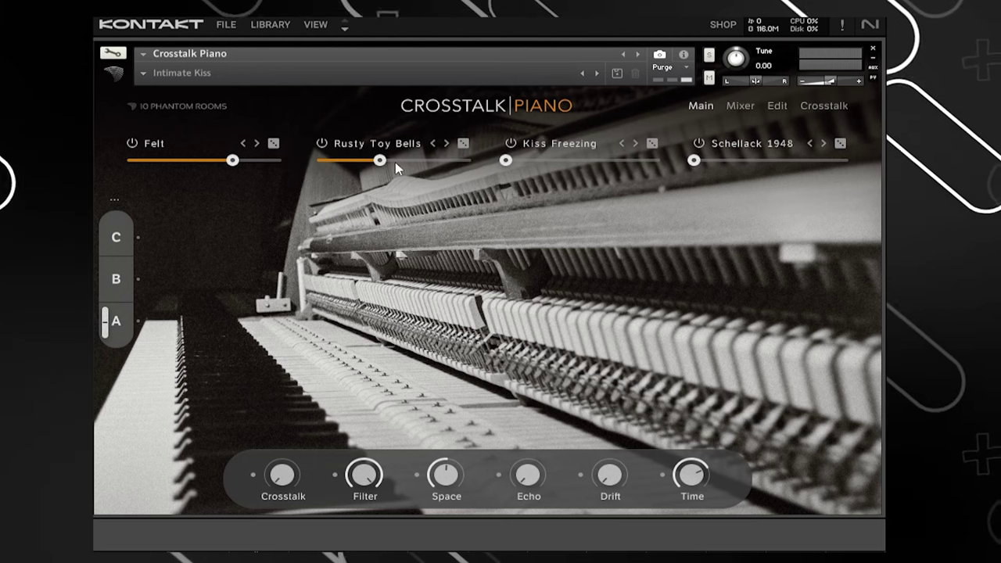
drag(508, 160, 565, 160)
drag(694, 161, 751, 161)
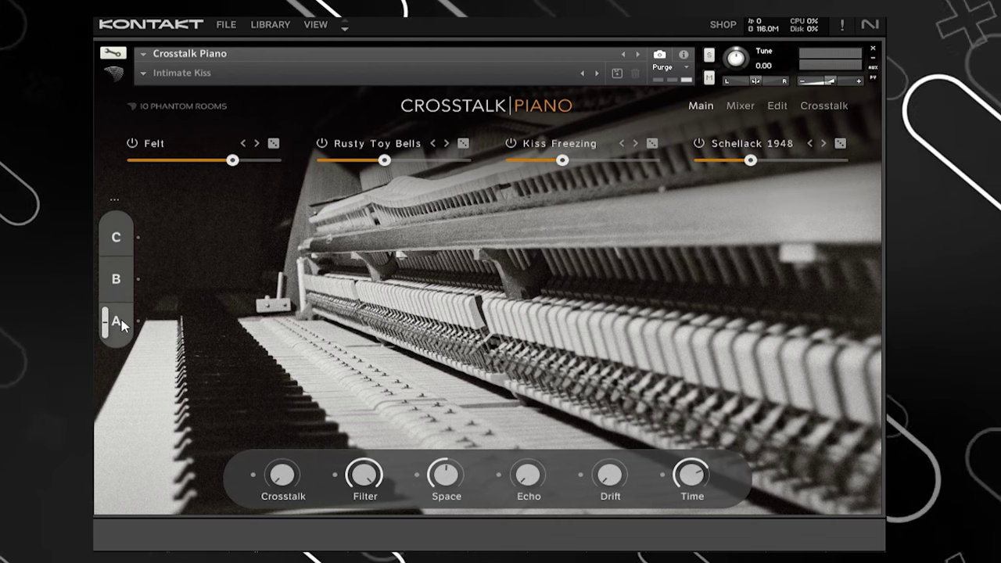
drag(126, 328, 116, 230)
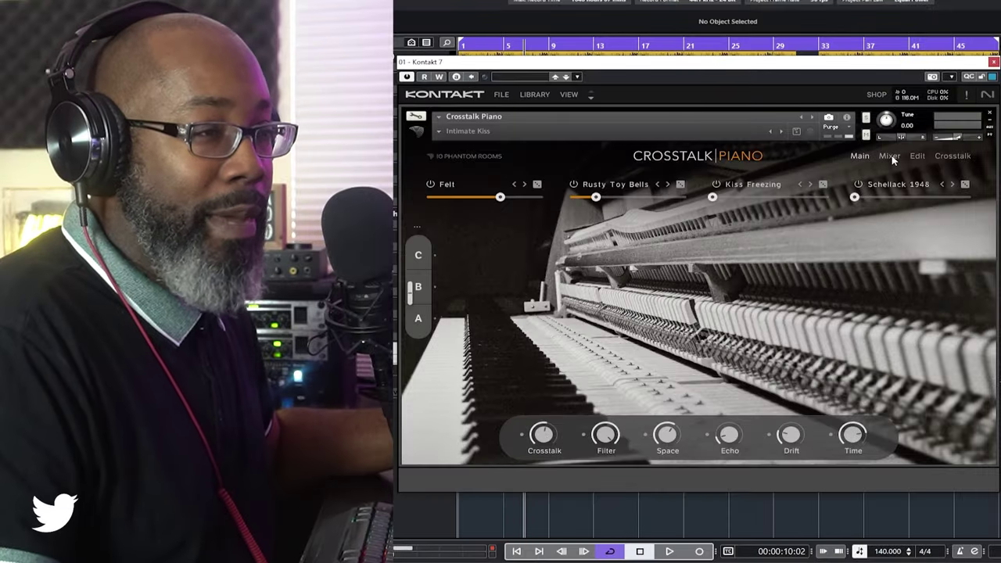
- Show the mixer's Effects page with the Space, Echo and Dirt settings
click(890, 157)
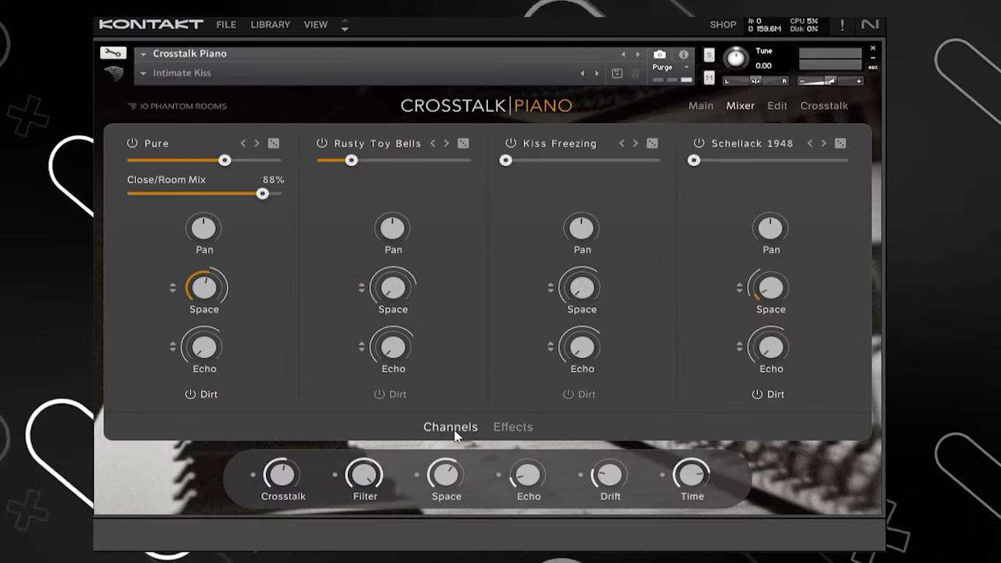
click(502, 433)
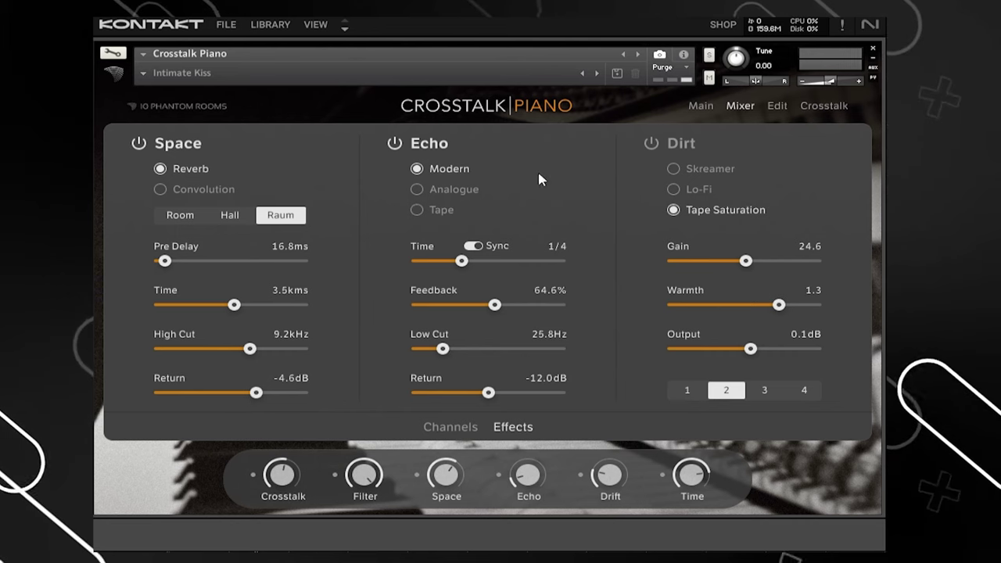
- Unsync Echo to 650.0ms, audition Dirt settings 1, 3 and 4, and open the Edit page
click(478, 246)
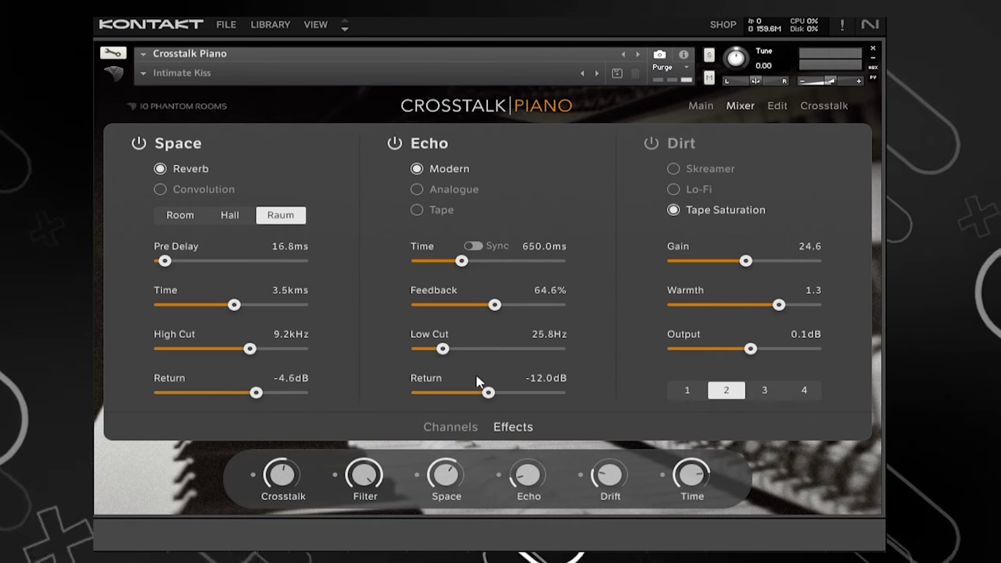
click(651, 144)
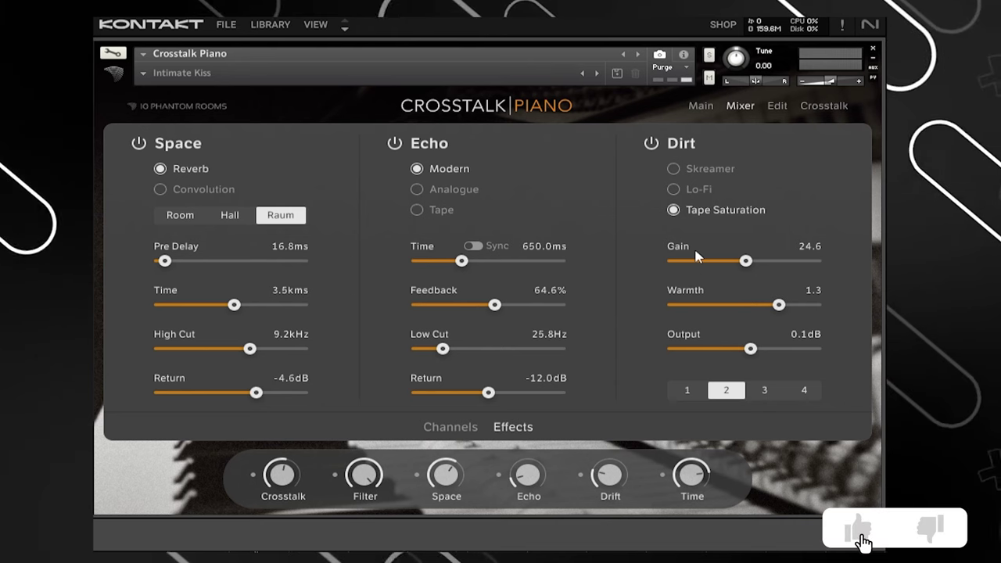
click(688, 390)
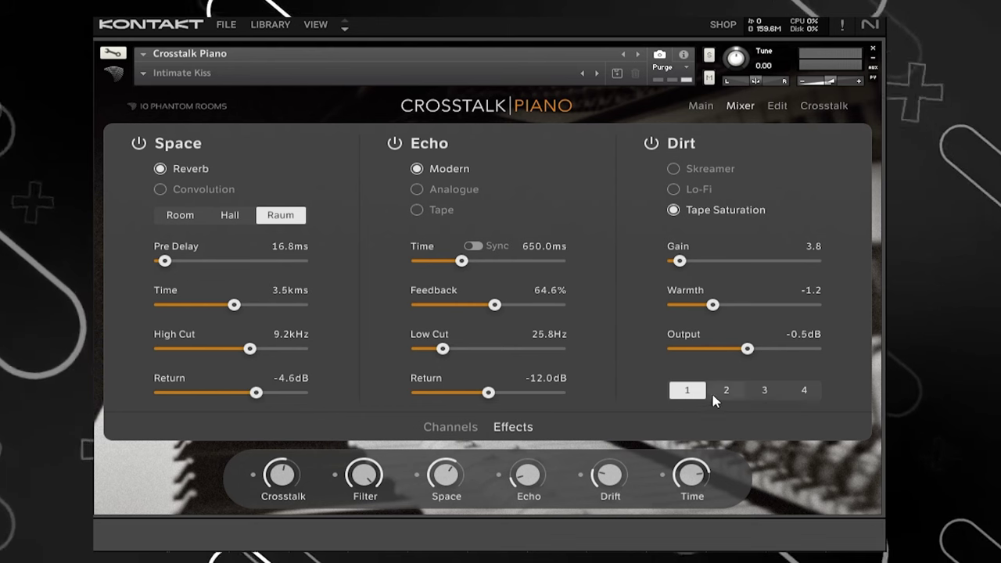
click(765, 390)
click(804, 391)
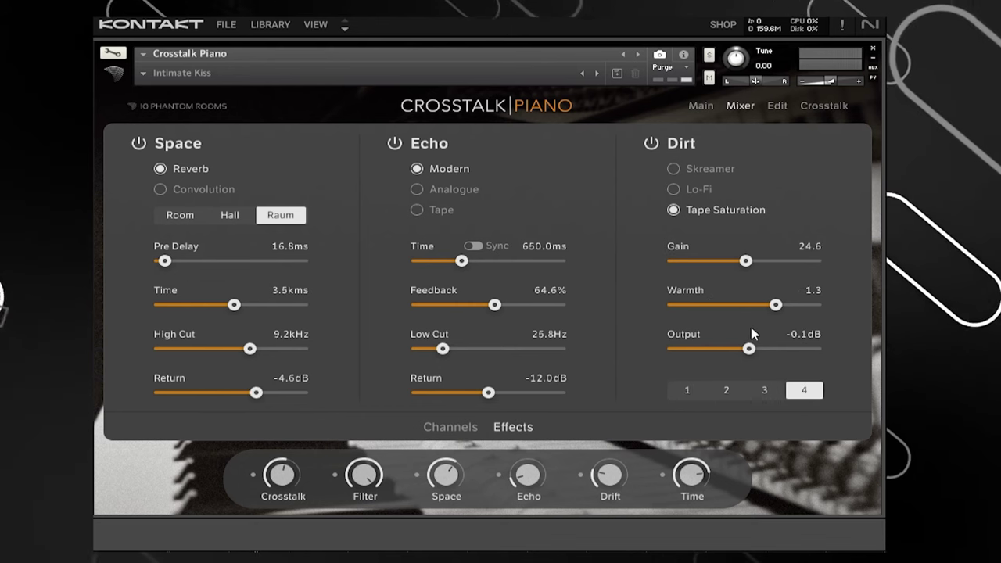
click(651, 143)
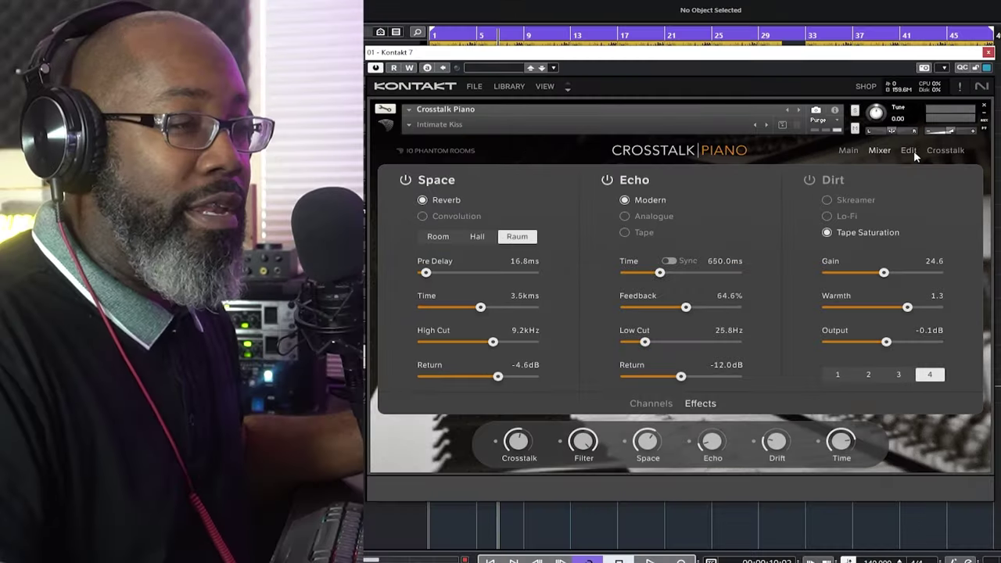
click(912, 151)
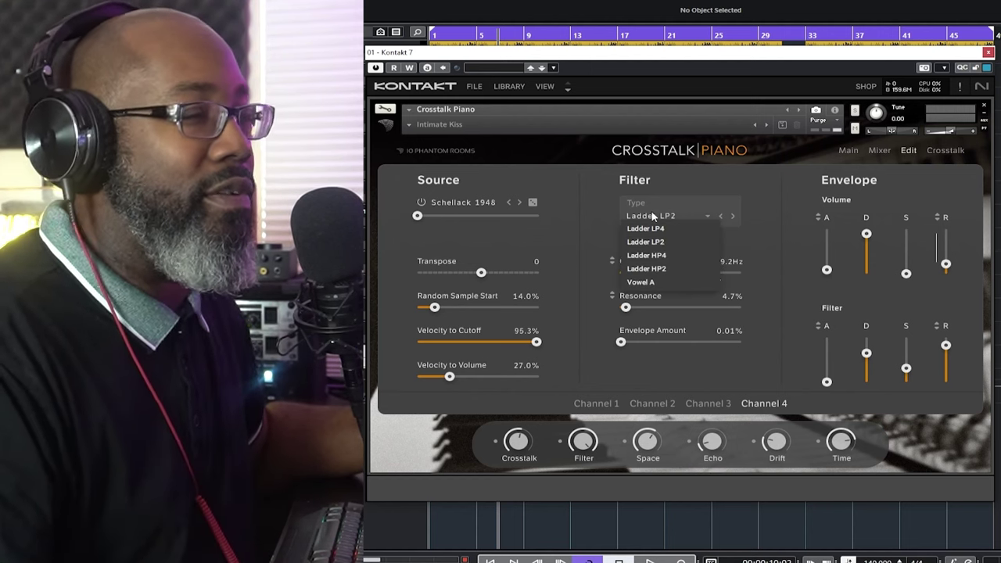
- Close the filter type list and show the Crosstalk Piano All Banks library browser
click(945, 154)
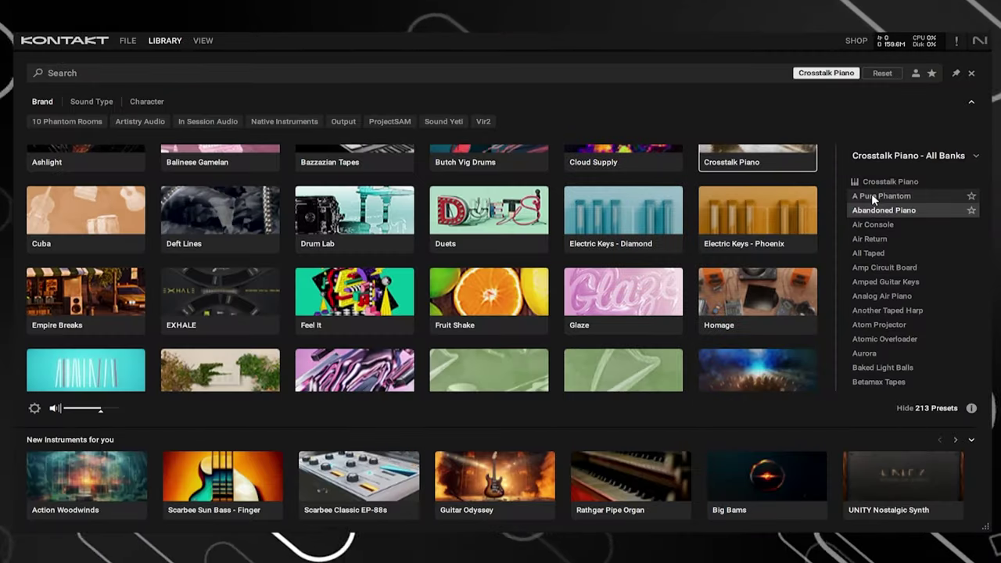
- Audition presets Air Console, Air Return, All Taped, Amp Circuit Board, Amped Guitar Keys and Analog Air Piano
key(Down)
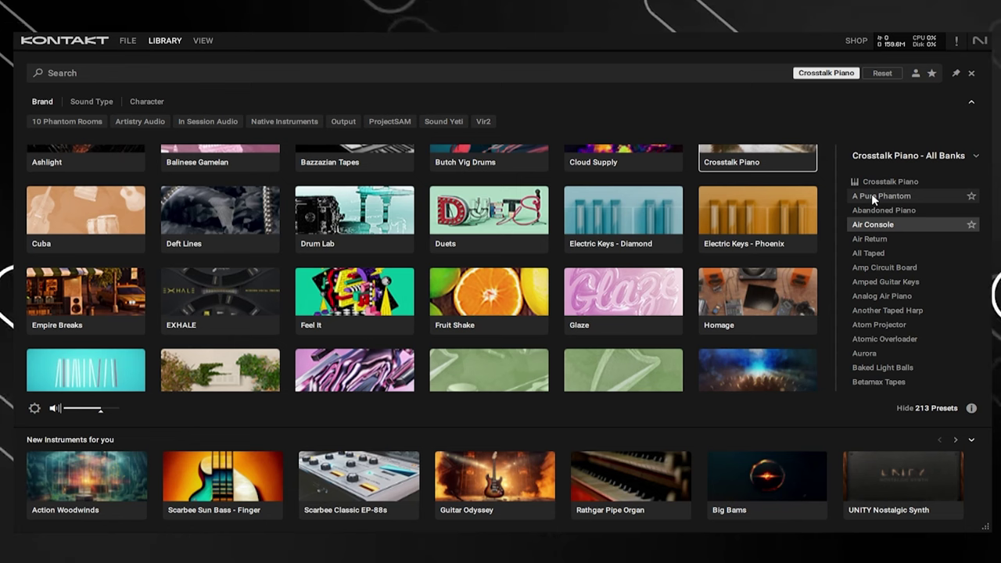
key(Down)
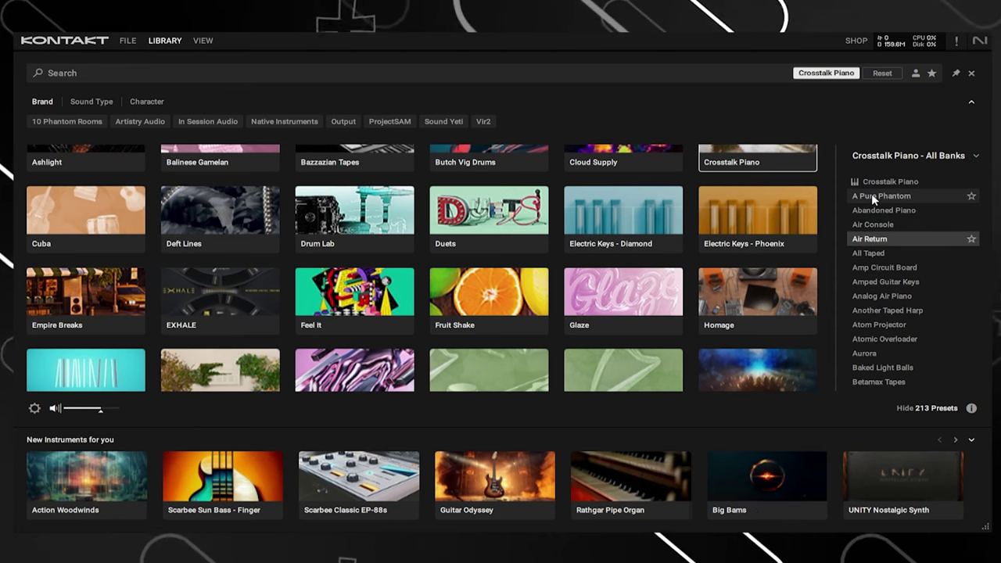
key(Down)
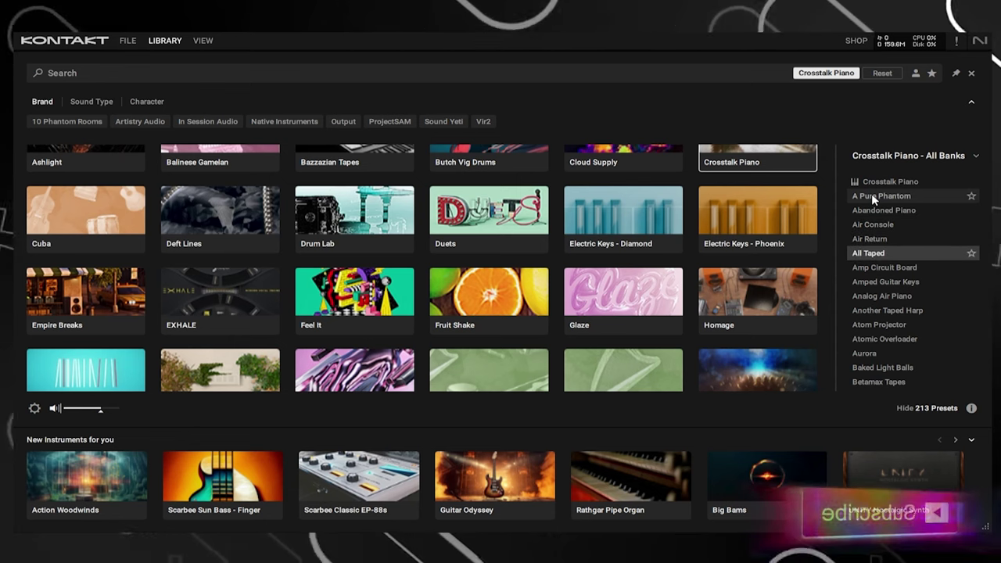
key(Down)
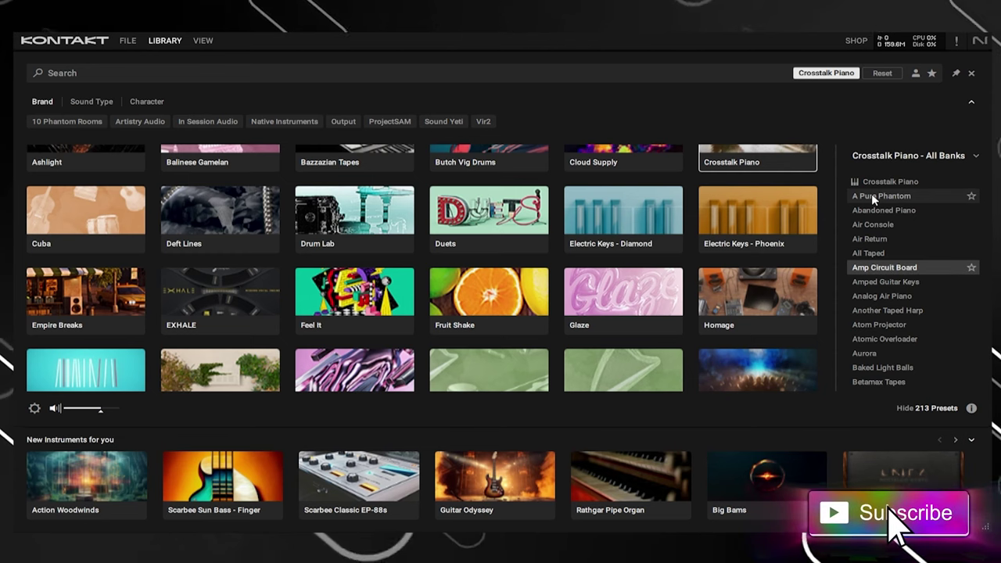
key(Down)
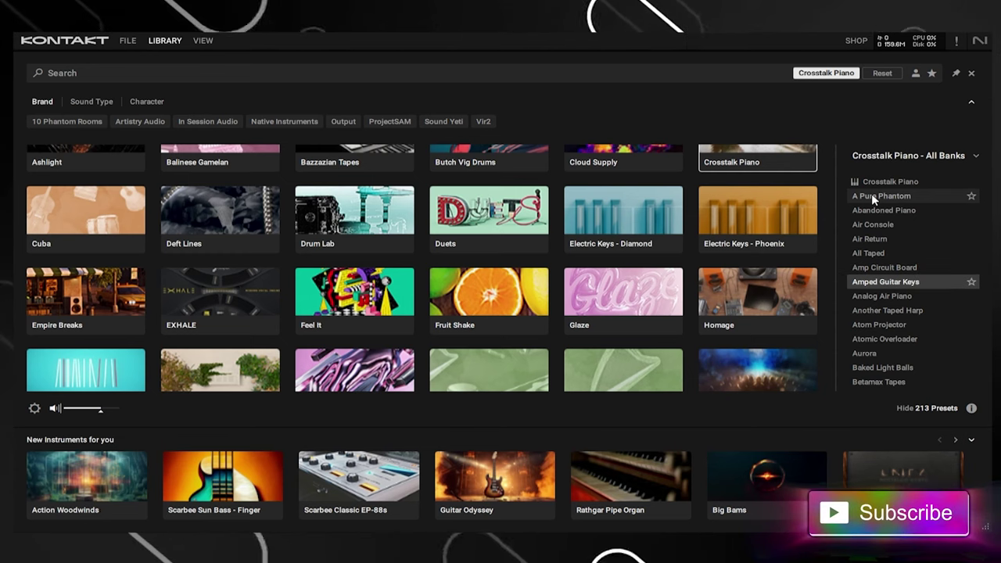
key(Down)
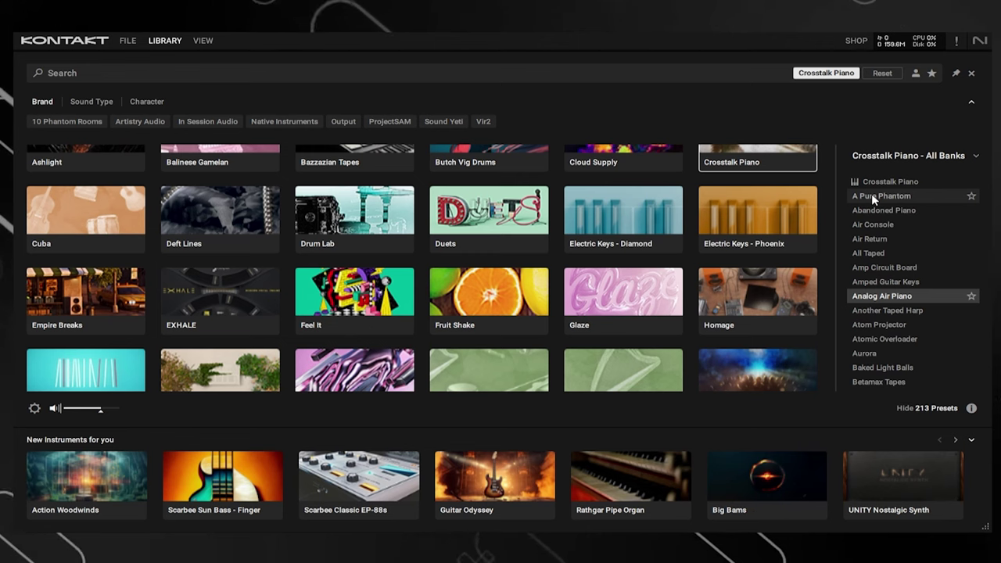
- Audition presets from Atom Projector through Betamax Tapes and Blown Dust to Blue Plate Beauty
key(Down)
key(Down)
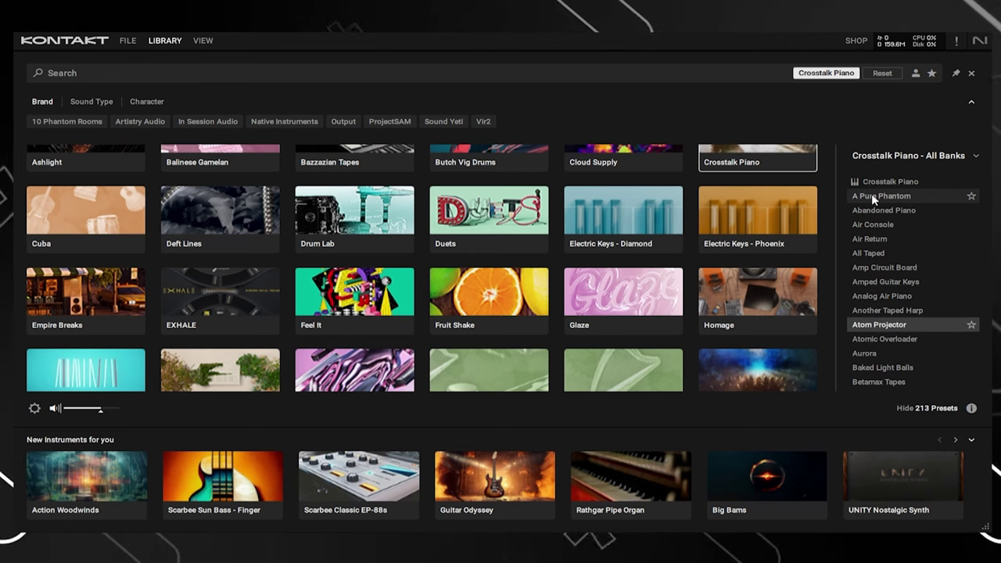
key(Down)
key(Down)
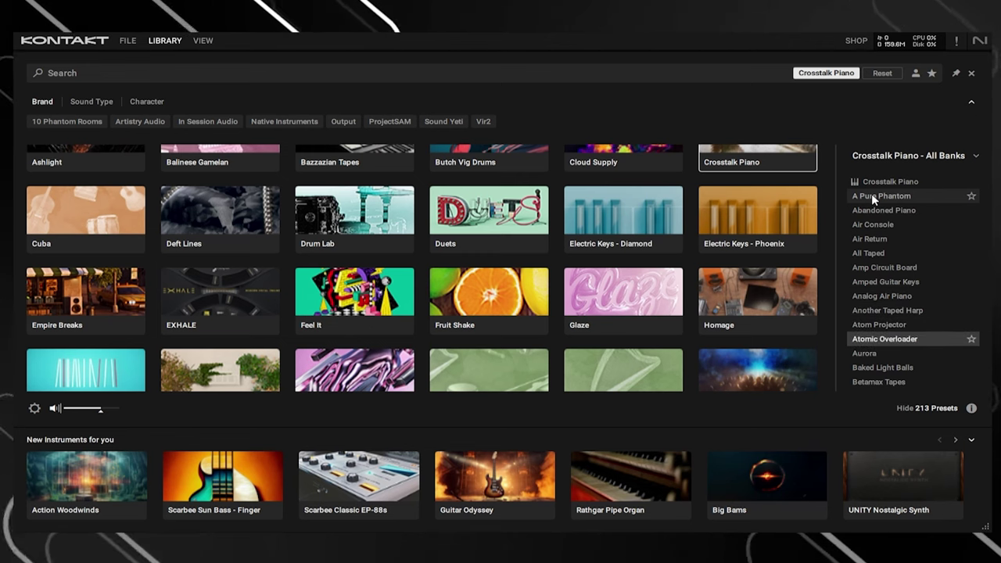
key(Down)
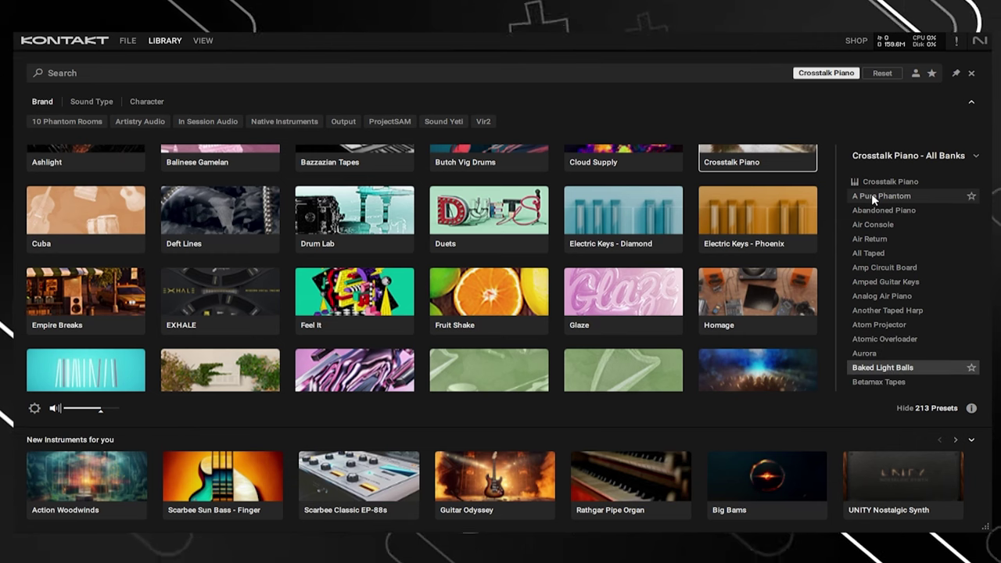
key(Down)
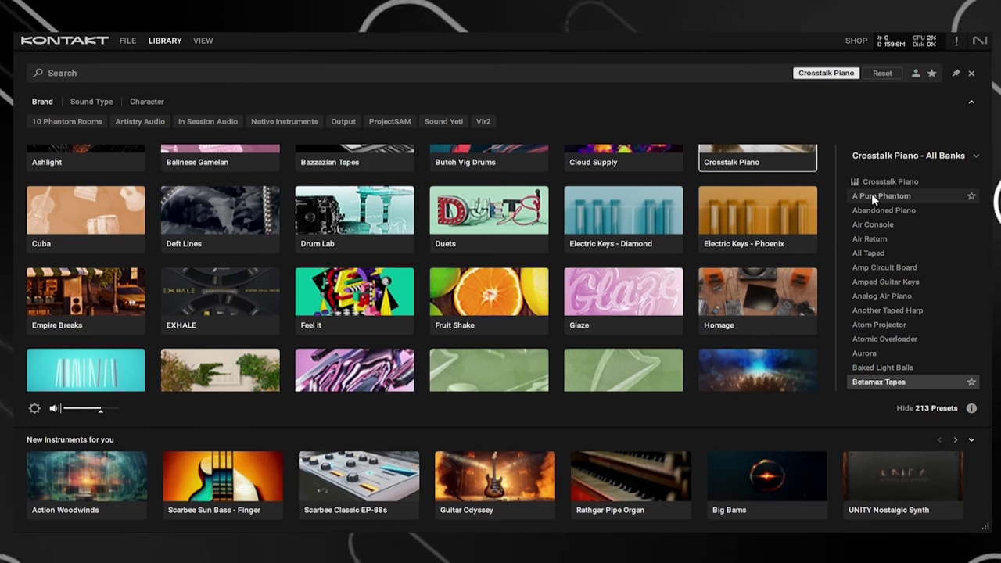
key(Down)
key(Down)
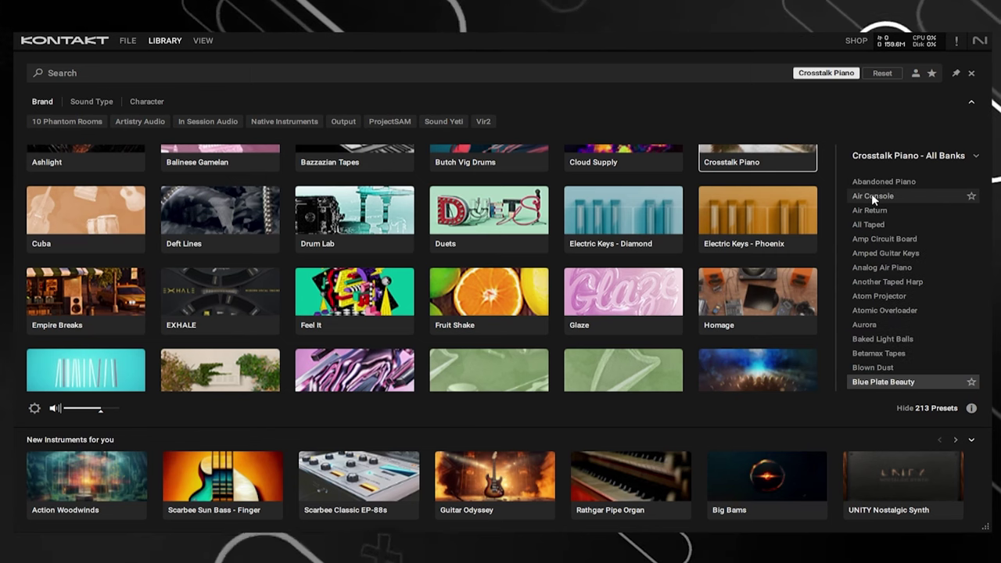
key(Down)
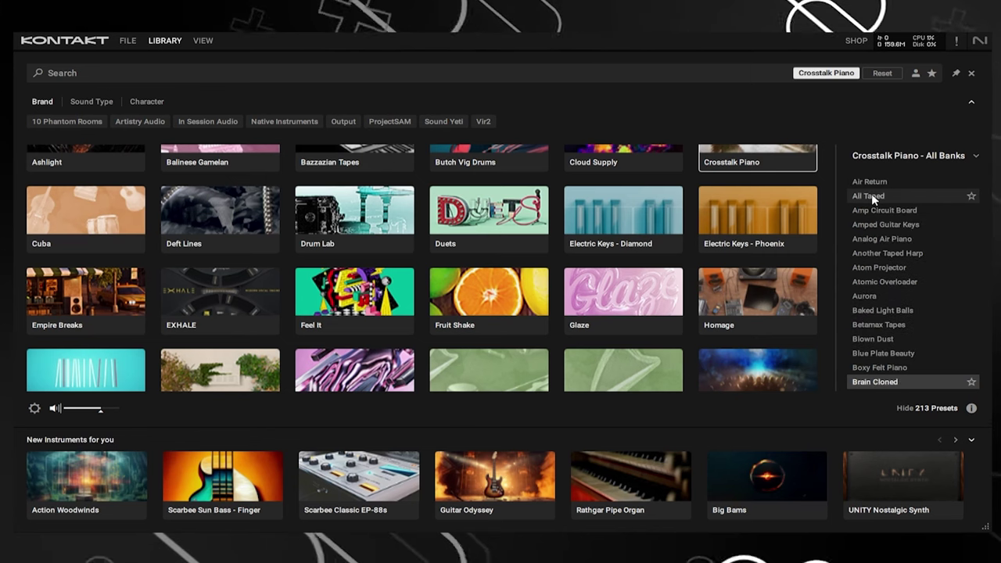